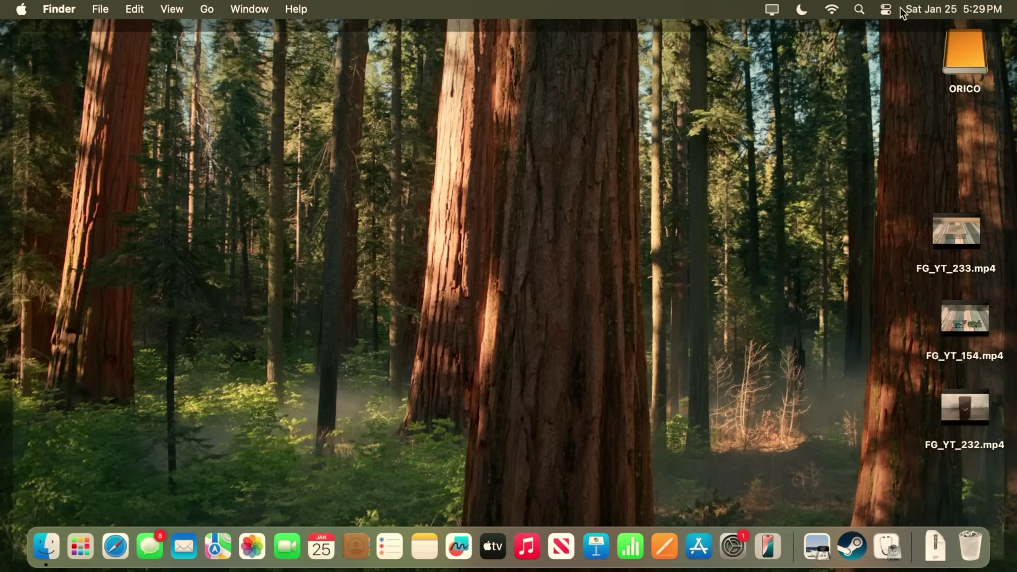
Launch Disk Utility from Spotlight and view ORICO: 1.02 TB ExFAT PCI-Express, 27 MB used.
click(859, 9)
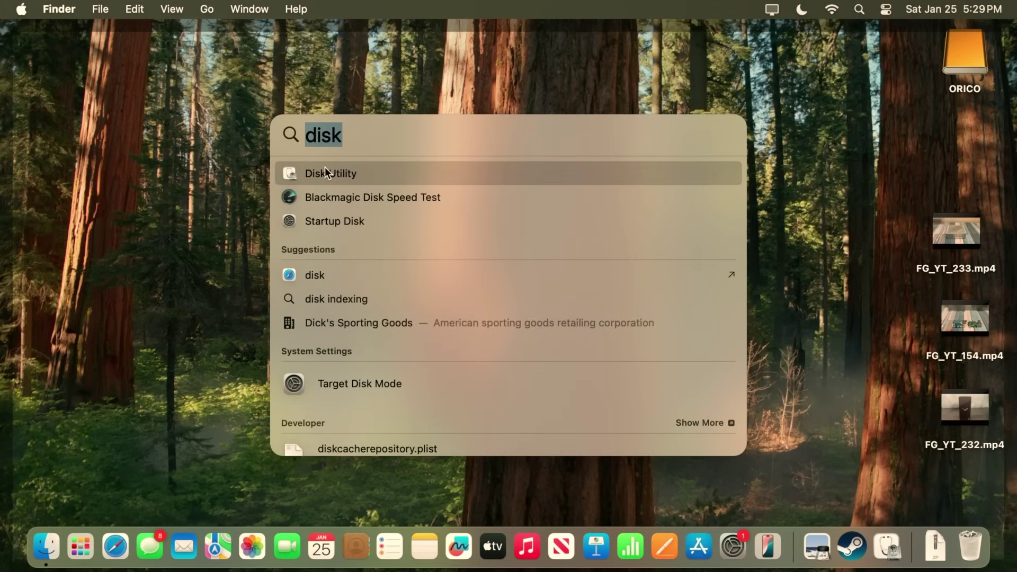
click(326, 168)
click(187, 287)
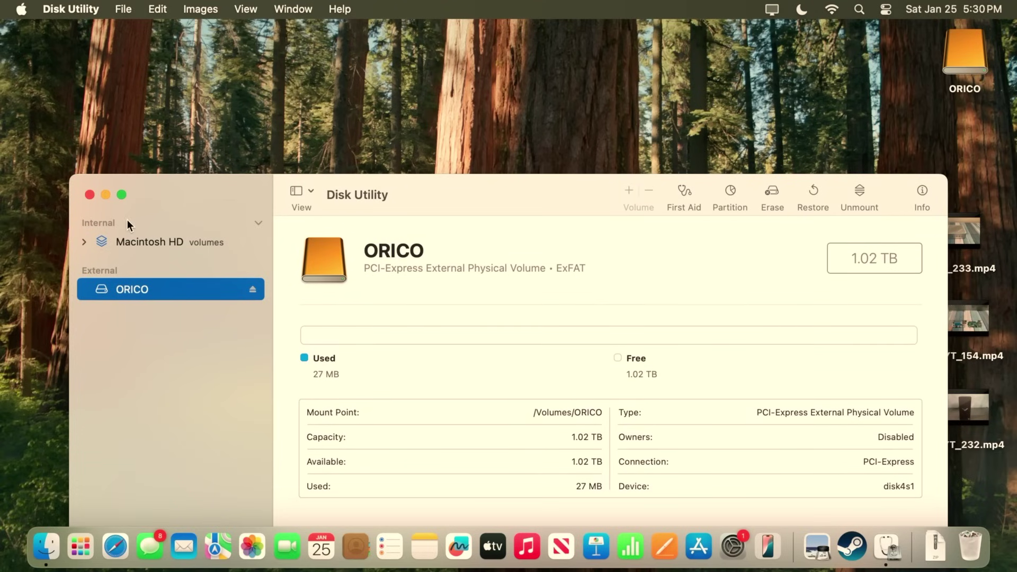
Close Disk Utility and copy FG_YT_233.mp4, FG_YT_154.mp4 and FG_YT_232.mp4 onto ORICO.
click(86, 196)
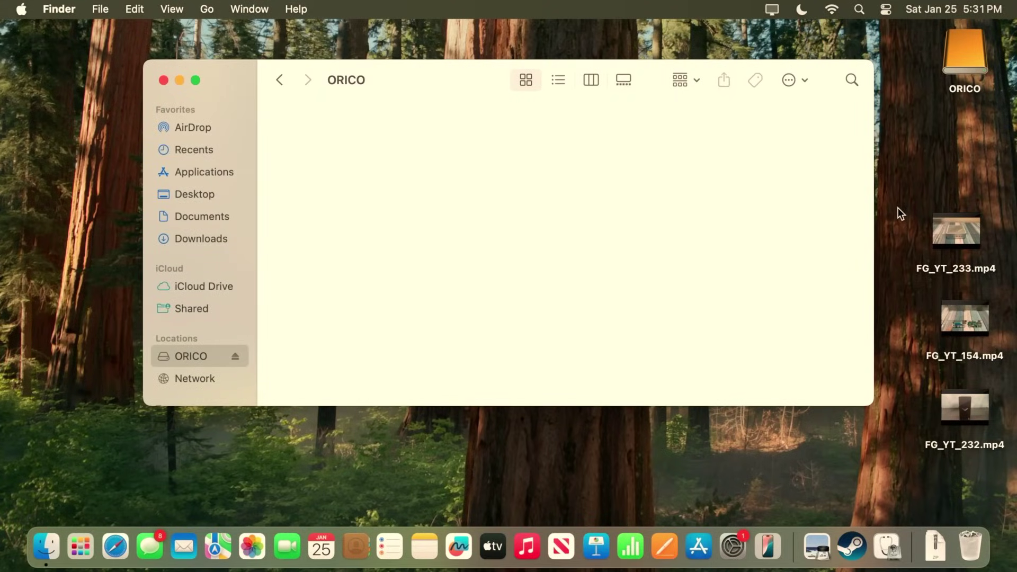
drag(892, 204, 676, 342)
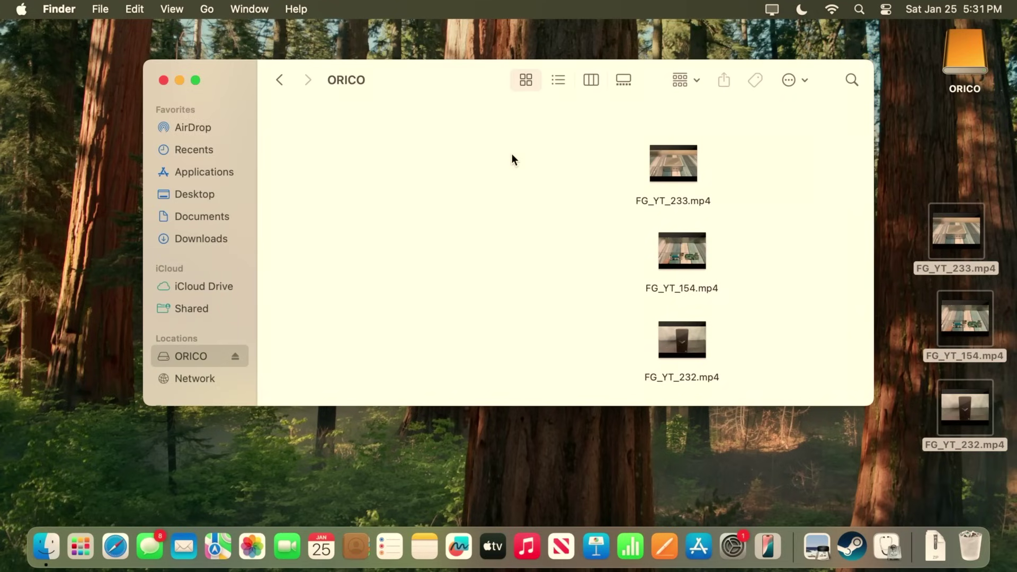
drag(566, 137, 791, 380)
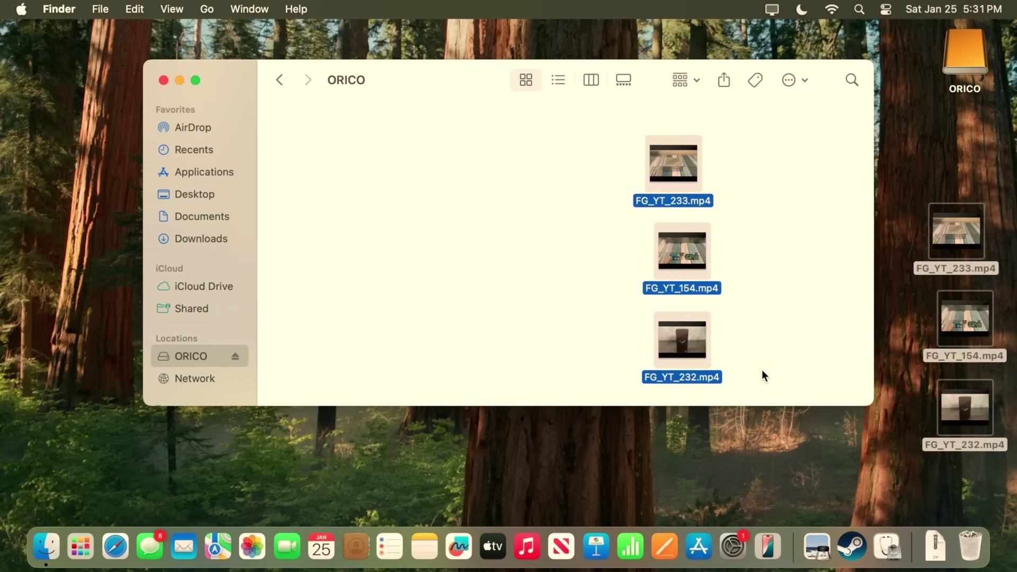
Check the three ORICO videos' sizes with Get Info, then close all three Info windows.
right_click(680, 357)
click(708, 283)
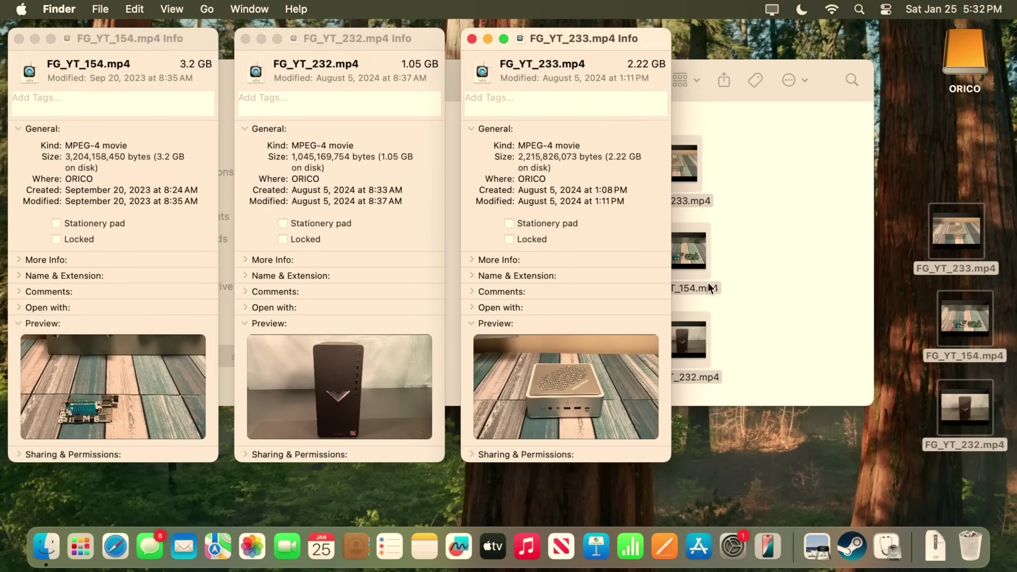
click(471, 39)
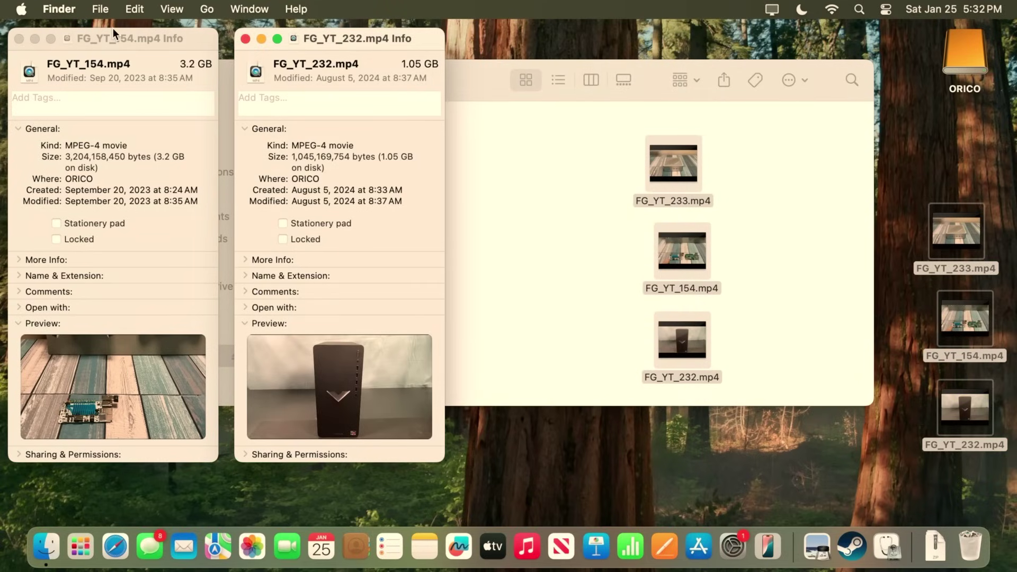
click(245, 39)
click(16, 38)
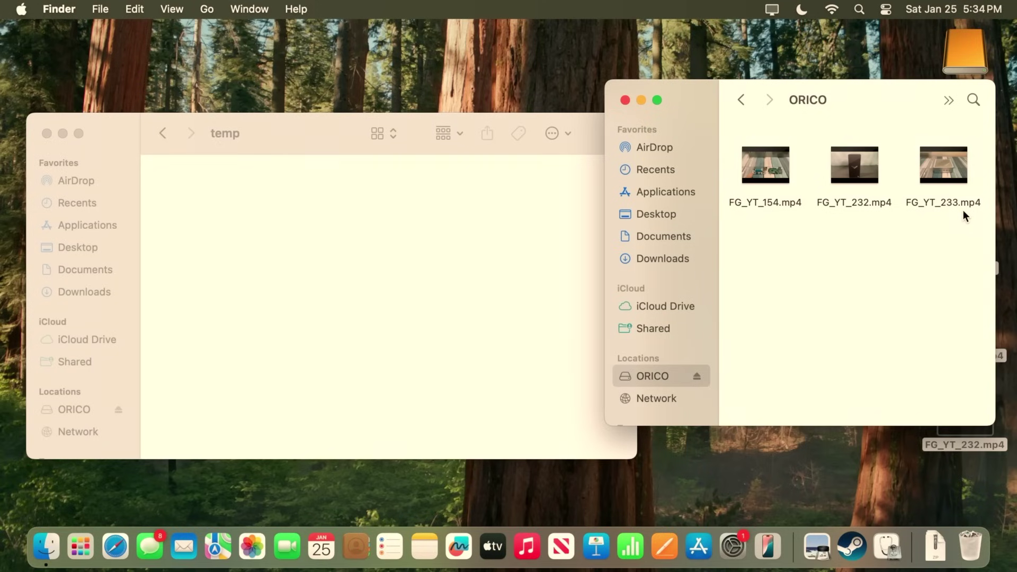
Copy the three FG_YT videos from the ORICO drive into the temp folder.
drag(963, 212, 771, 174)
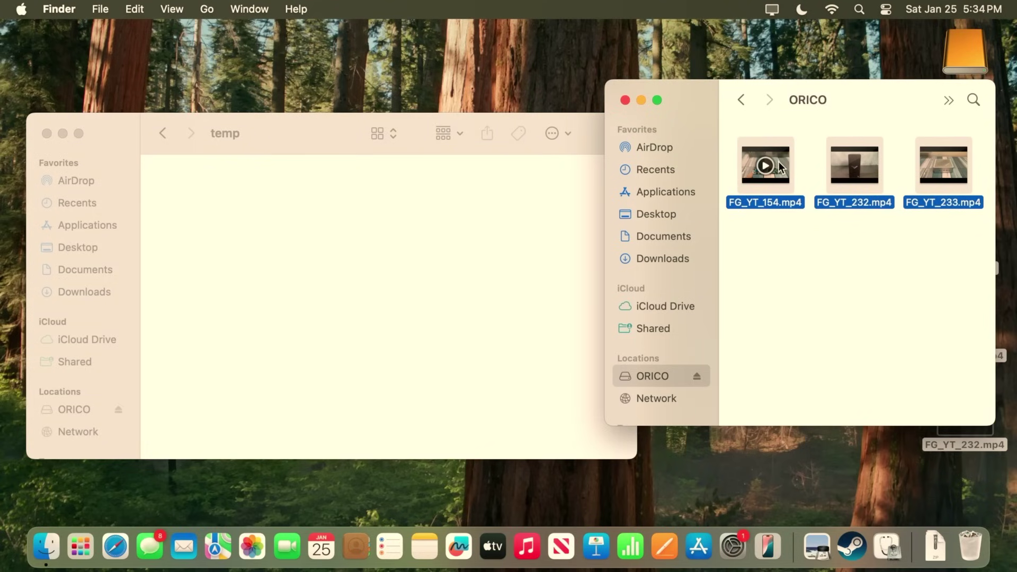
drag(779, 161, 263, 260)
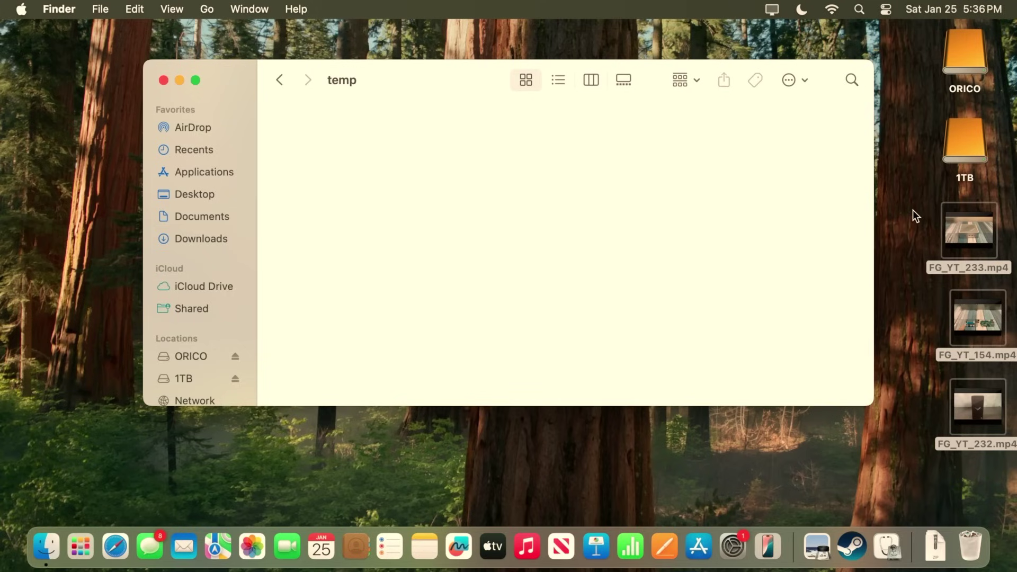
Copy the three FG_YT videos from the desktop into the temp folder.
drag(915, 210, 1016, 452)
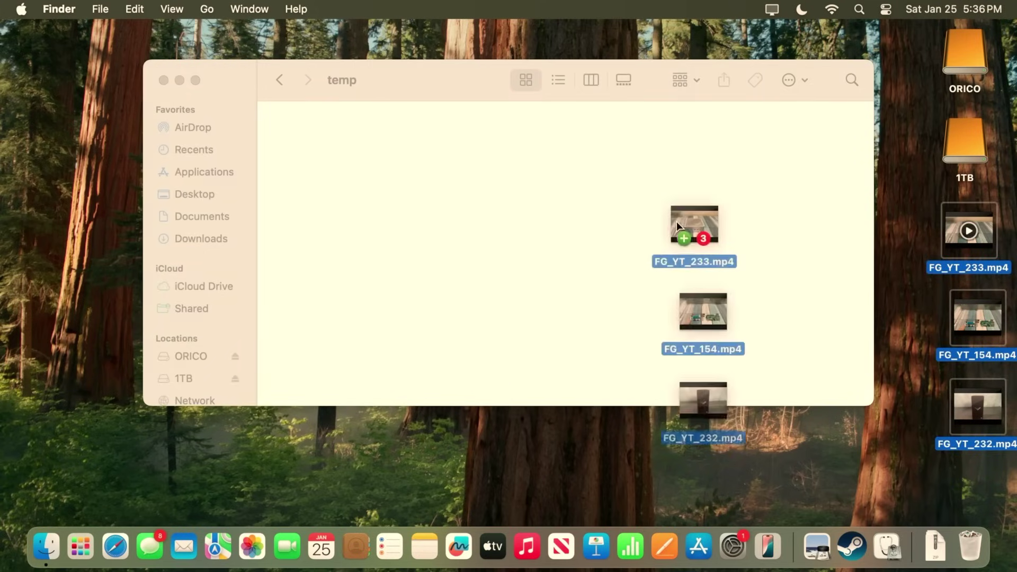
drag(677, 225, 577, 148)
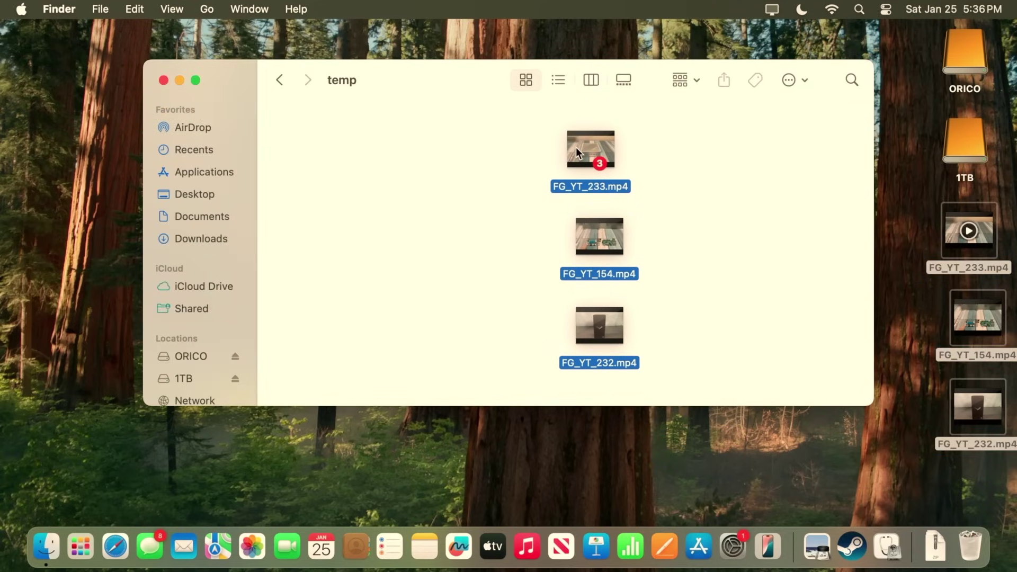
drag(577, 147, 573, 146)
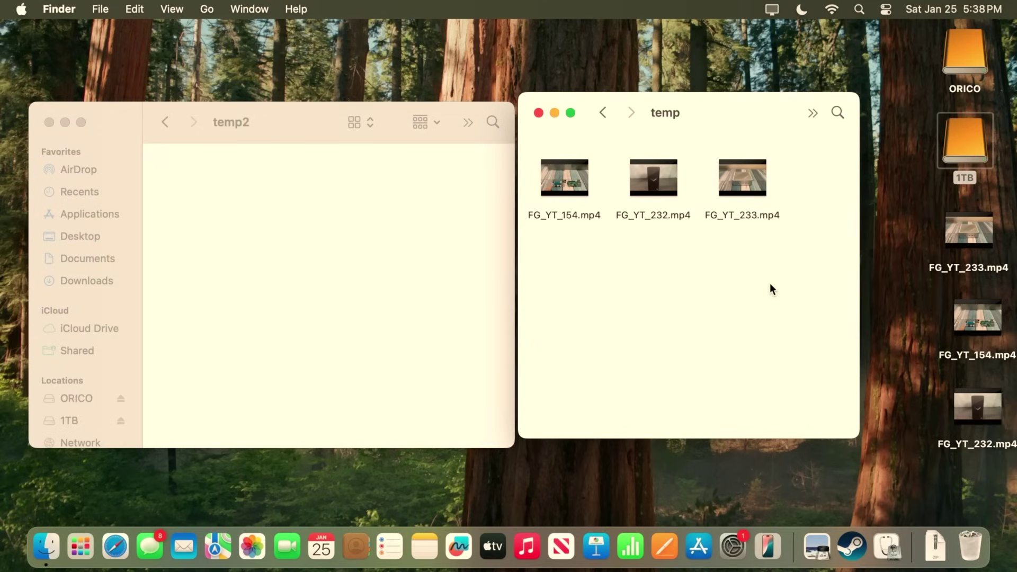
Copy all three FG_YT videos from the temp folder into temp2.
drag(789, 249, 557, 175)
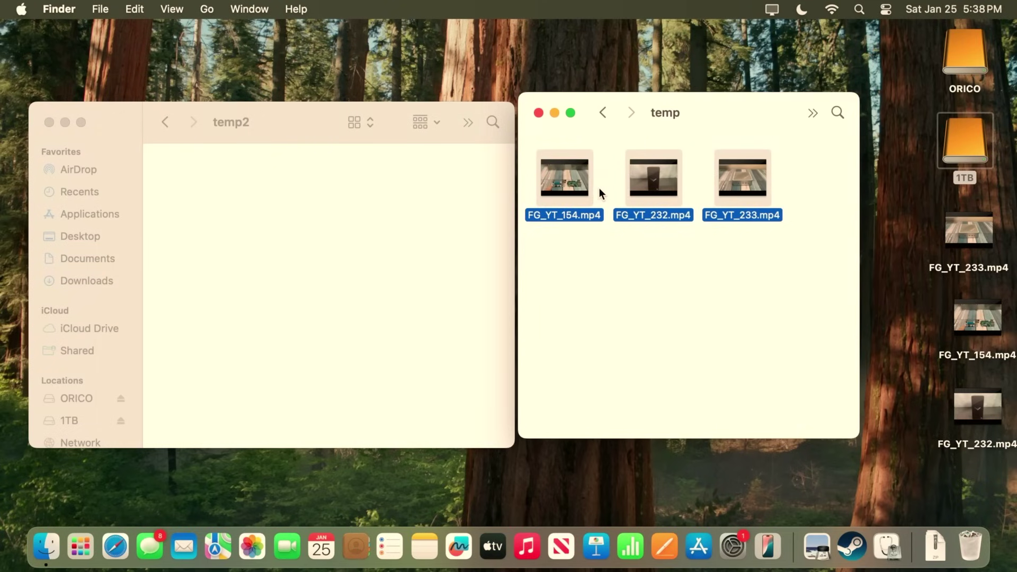
drag(583, 179, 237, 217)
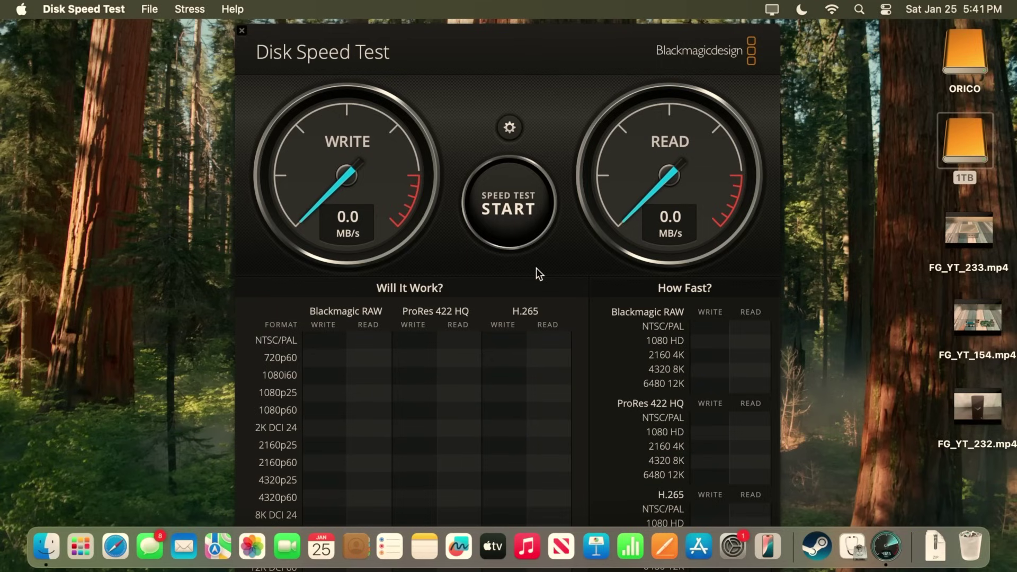
Start the internal SSD speed test, reading about 164.1 MB/s write and 2754.4 MB/s read.
click(530, 213)
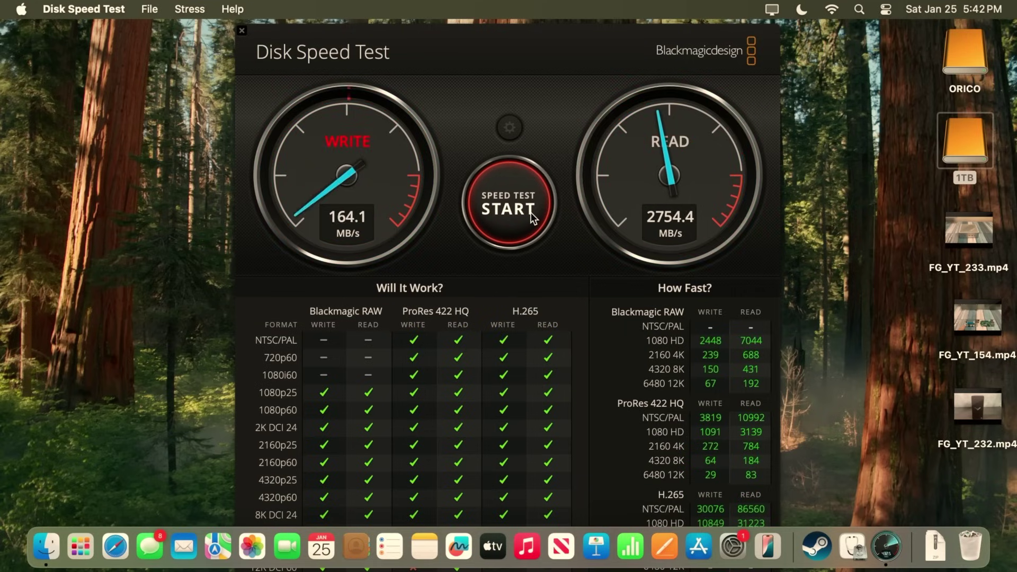
Stop the internal test, set 1TB as target drive, and benchmark it (~927.9 write, 851.7 read MB/s).
click(531, 212)
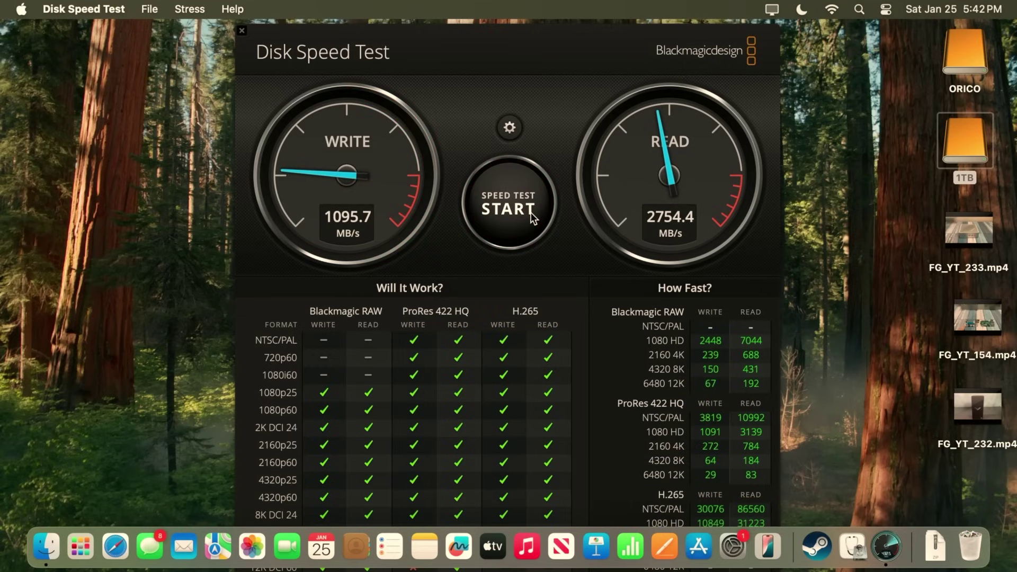
click(510, 128)
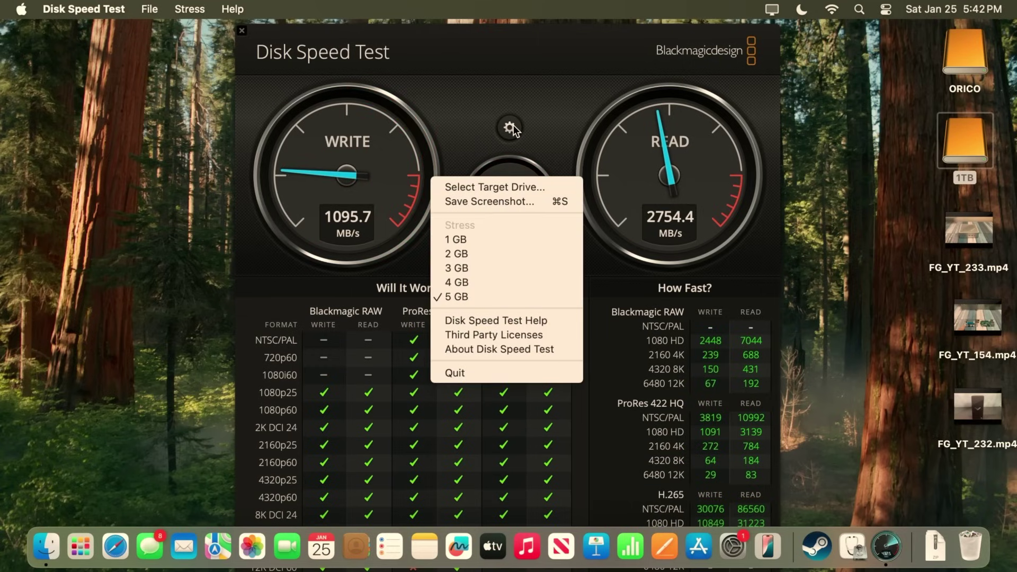
click(518, 184)
click(230, 324)
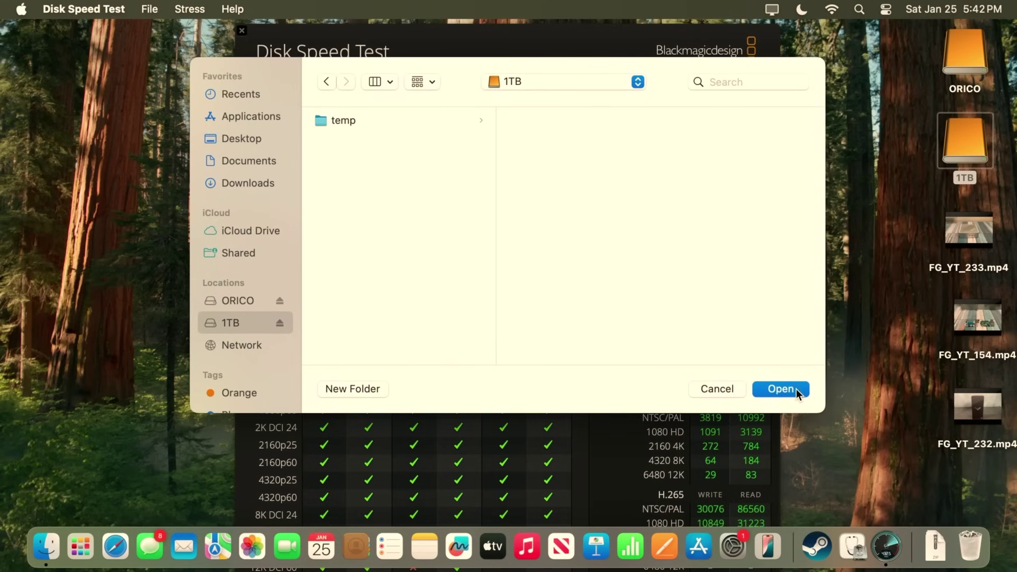
click(781, 389)
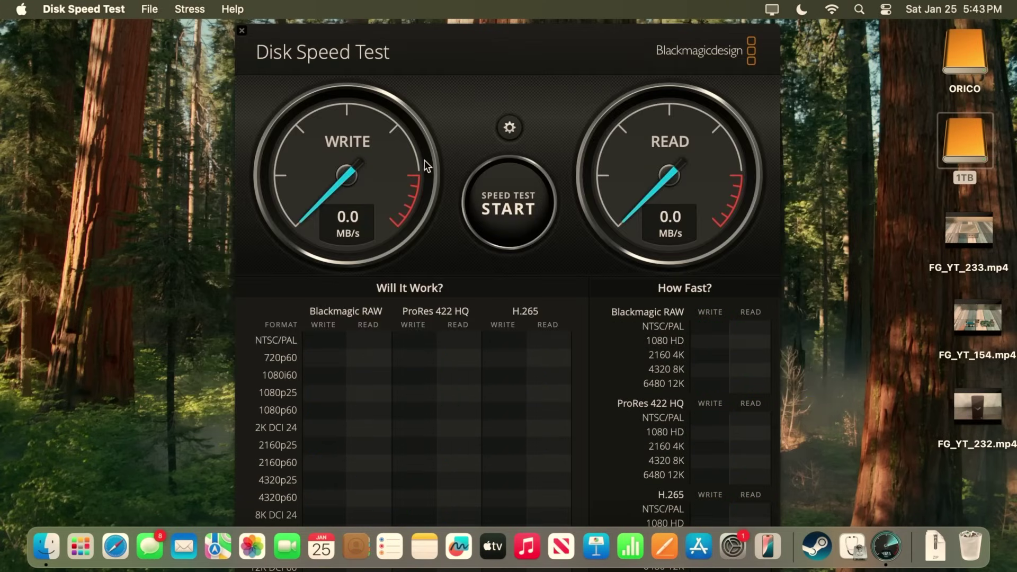
click(507, 205)
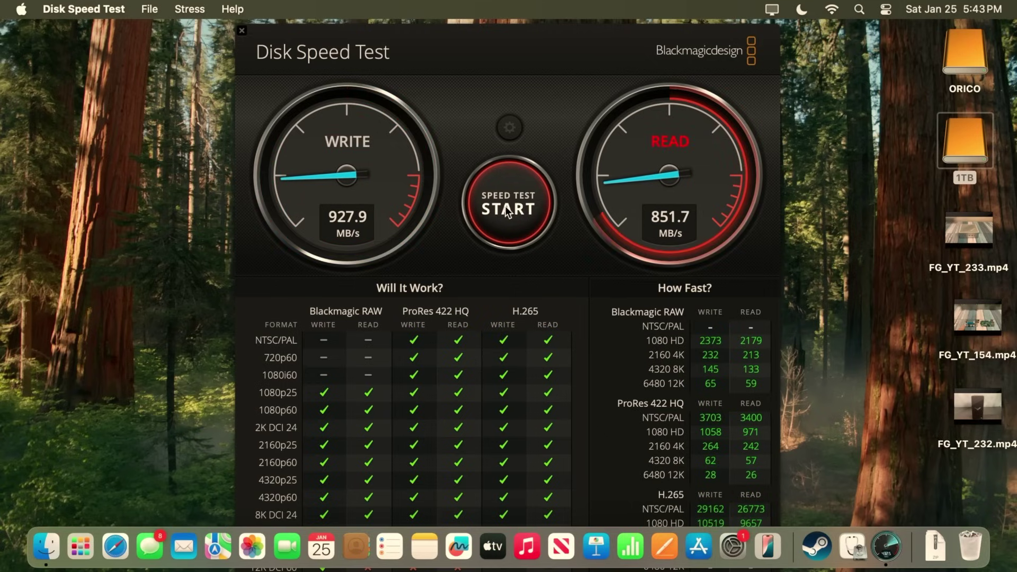
Stop the 1TB test, set ORICO as target drive, and benchmark it (~2637.2 write, 2993.3 read MB/s).
click(506, 207)
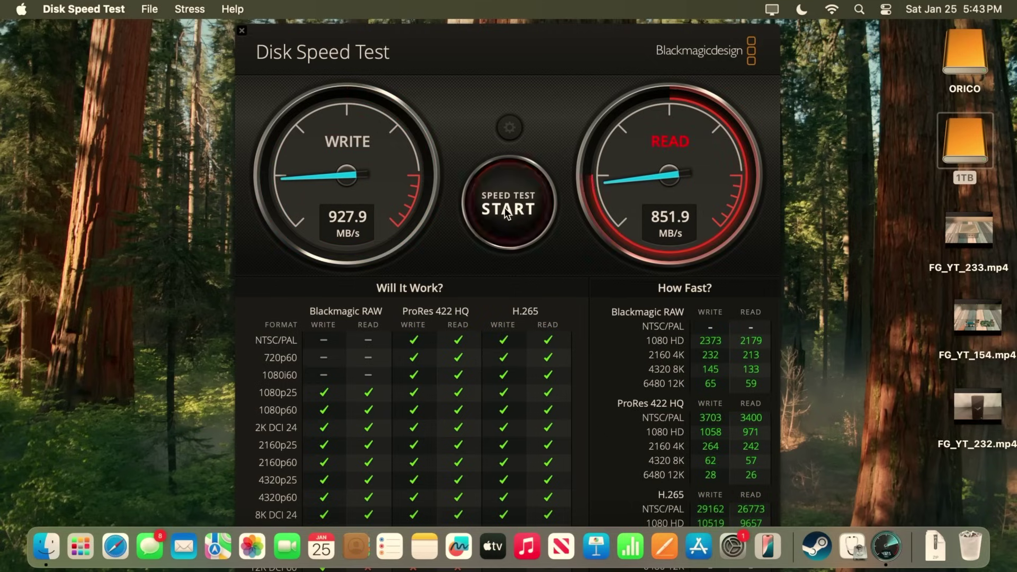
click(522, 129)
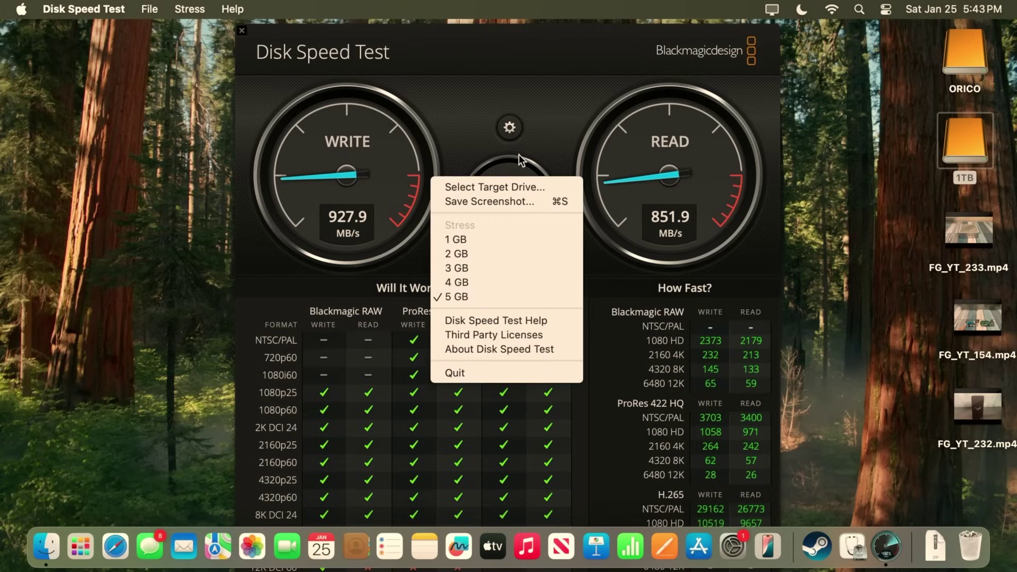
click(511, 188)
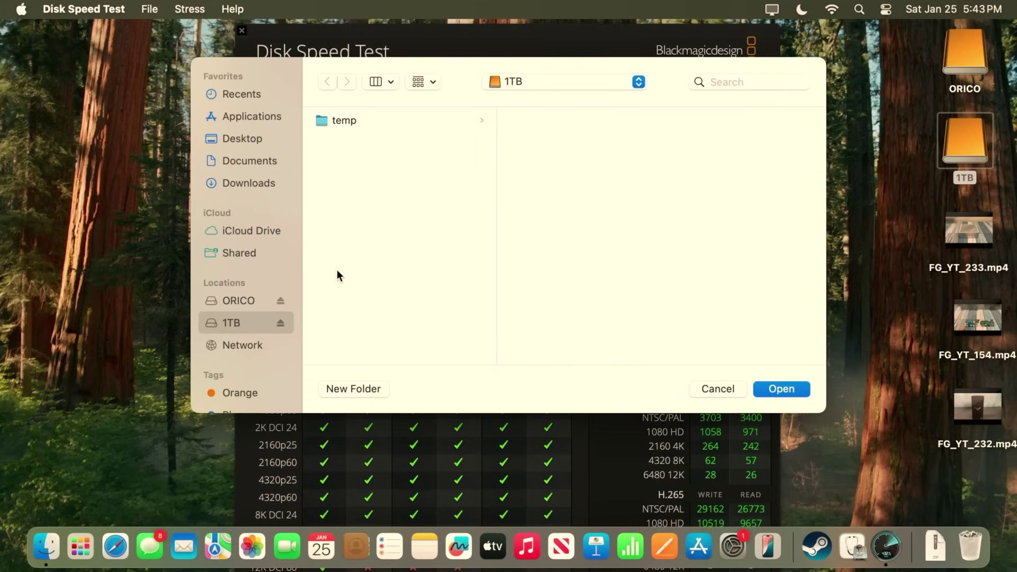
click(243, 302)
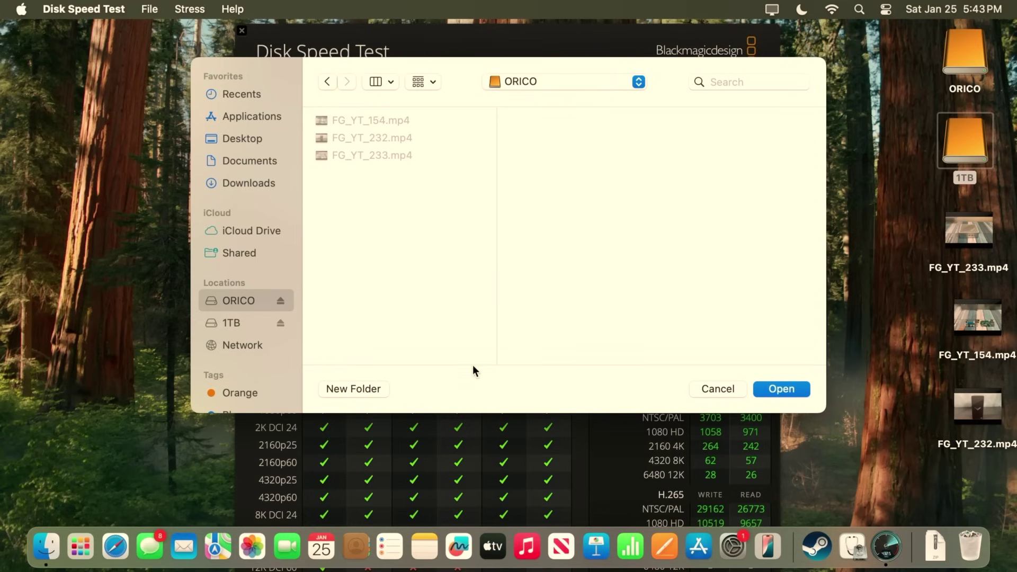
click(777, 387)
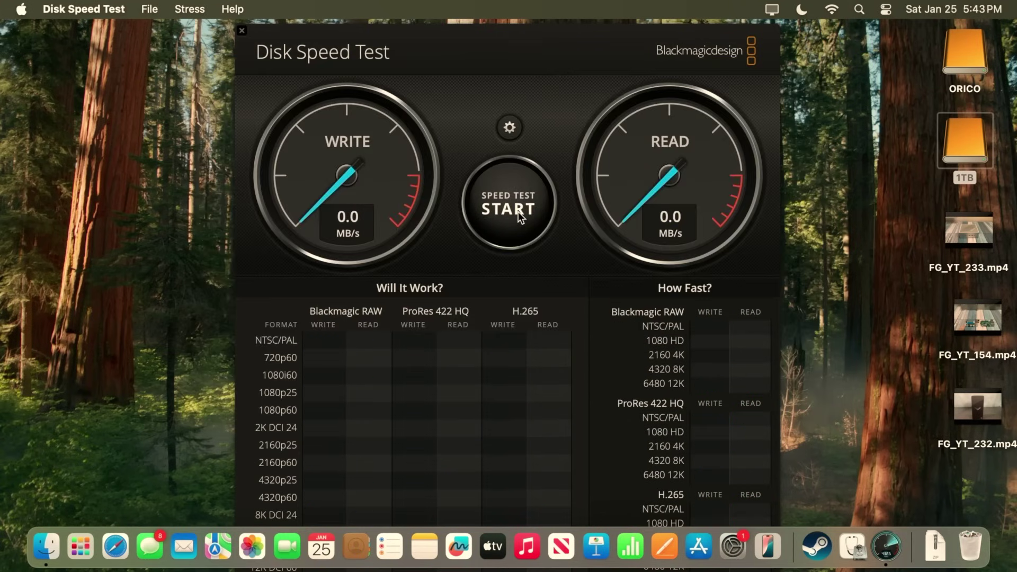
click(519, 212)
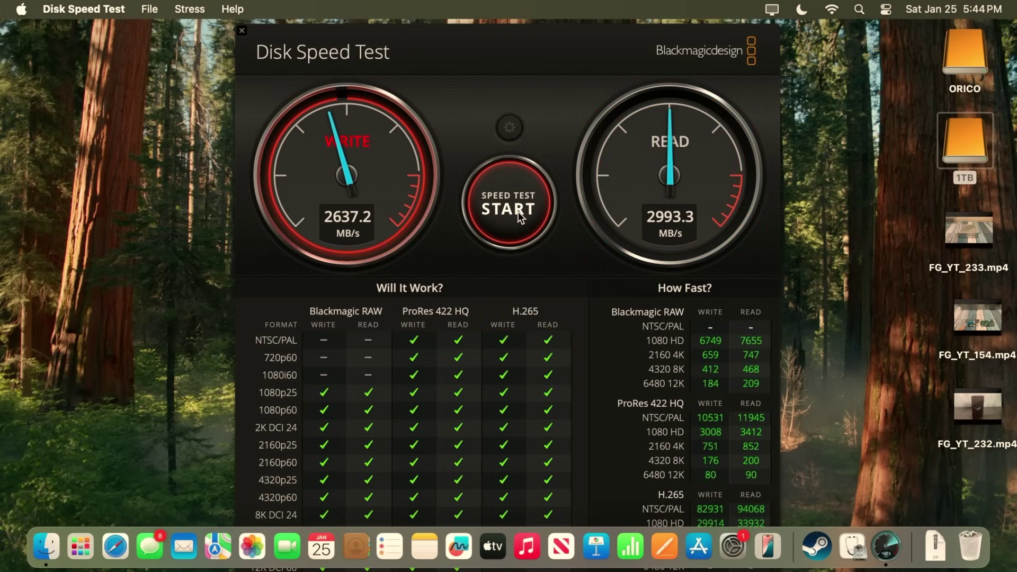
Stop the ORICO test, keeping 2637.1 MB/s write and 2993.3 MB/s read on screen.
click(518, 211)
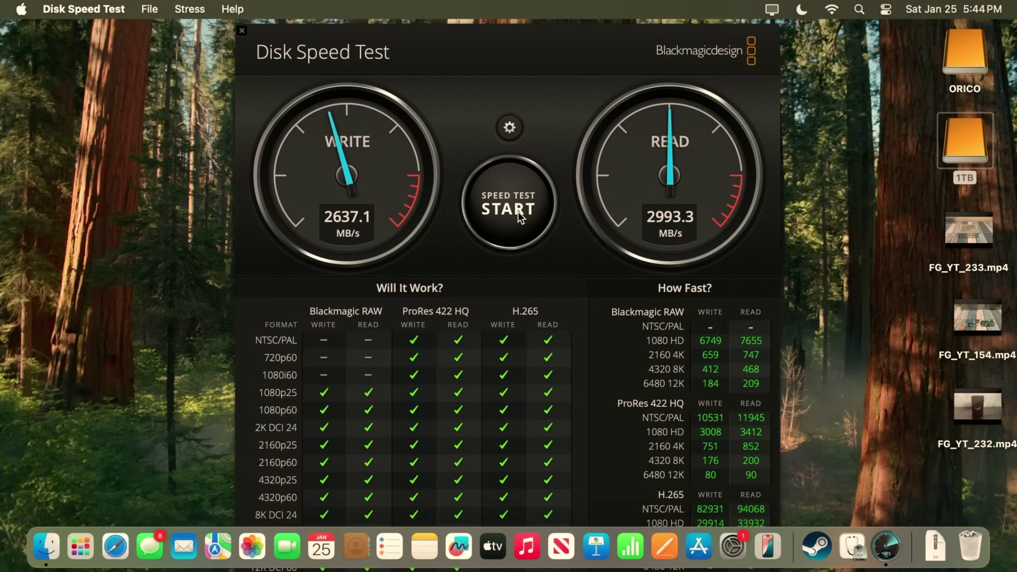